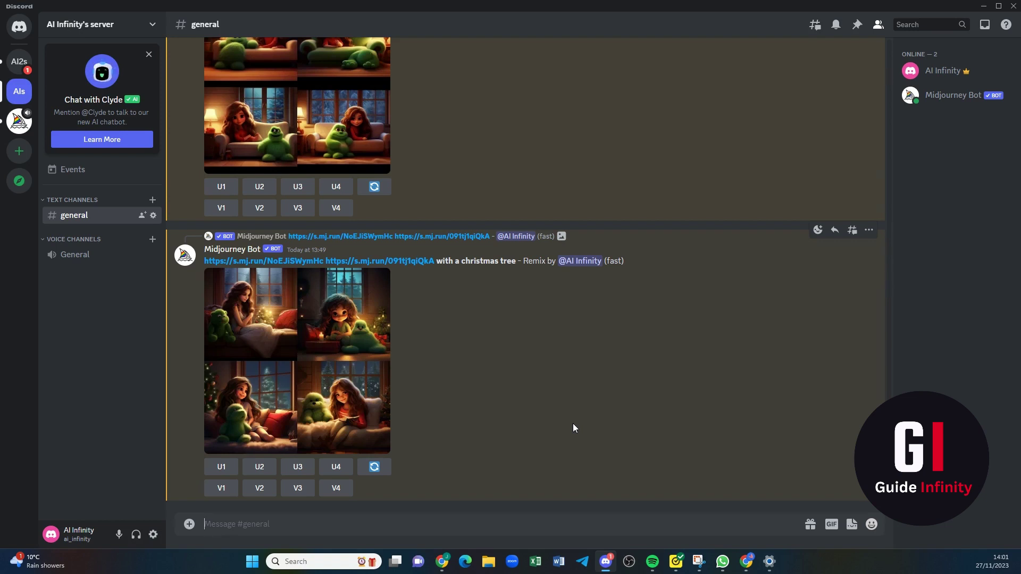
pyautogui.write('/')
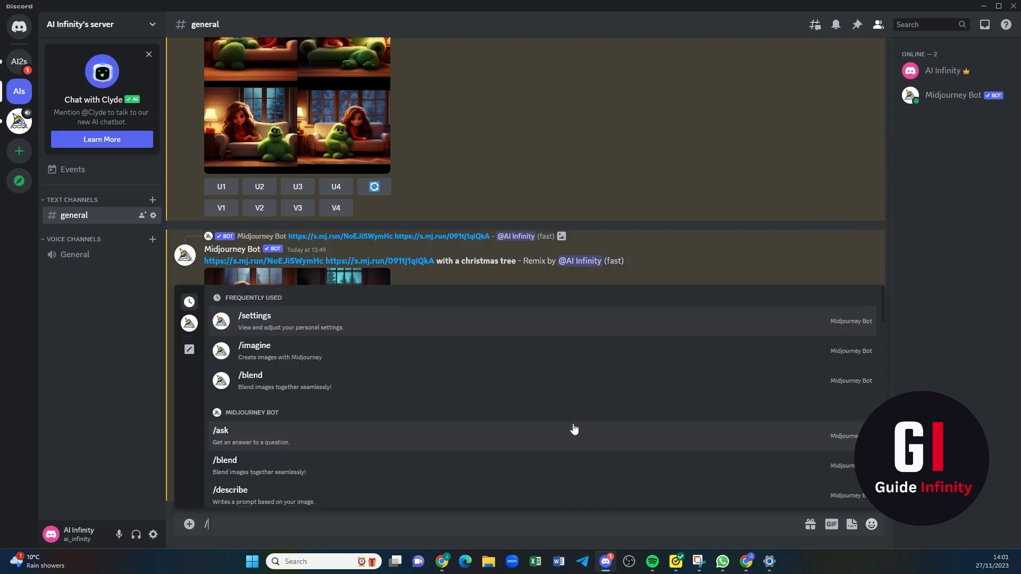
pyautogui.write('se')
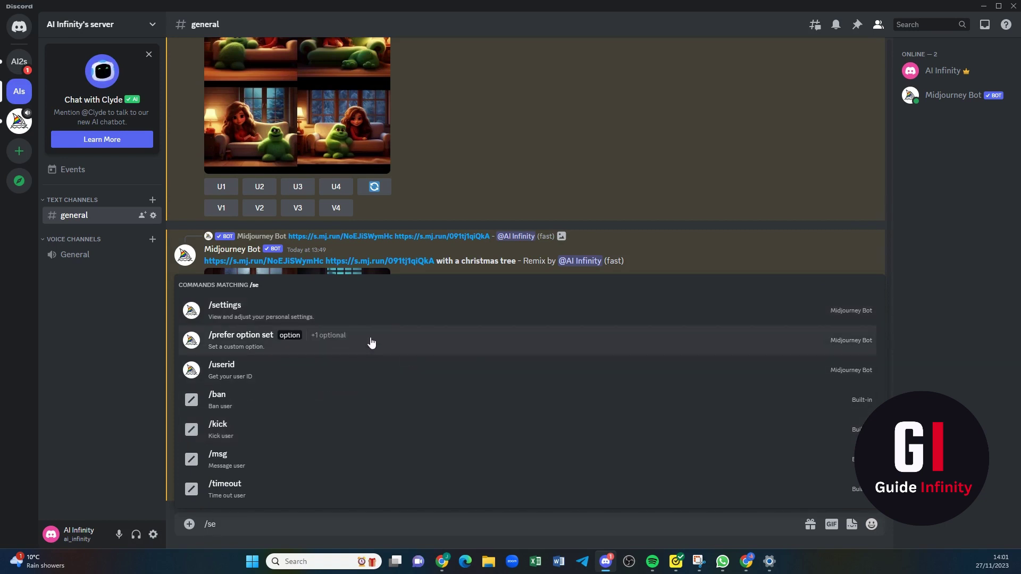
# Send the /settings command to show the Midjourney settings panel with model V5.2.
pyautogui.click(325, 316)
pyautogui.press('Return')
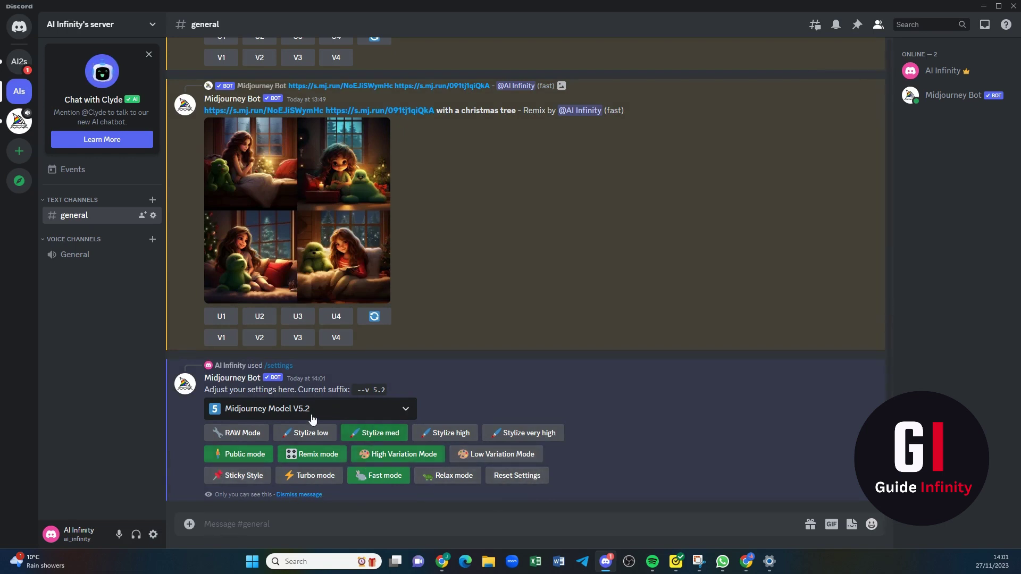
# Choose Niji Model V5 from the model dropdown so the suffix reads --niji 5.
pyautogui.click(346, 411)
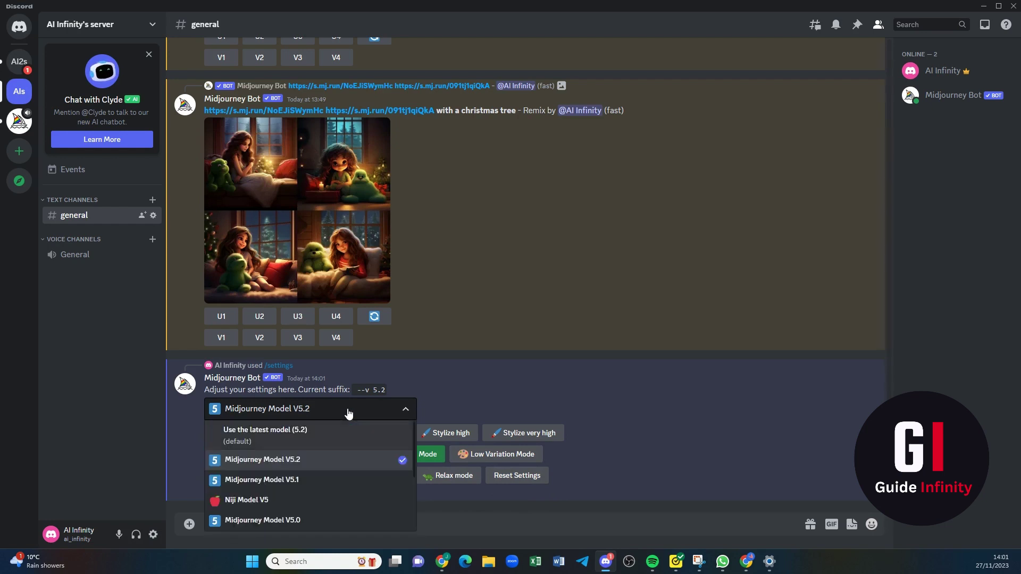
pyautogui.click(267, 502)
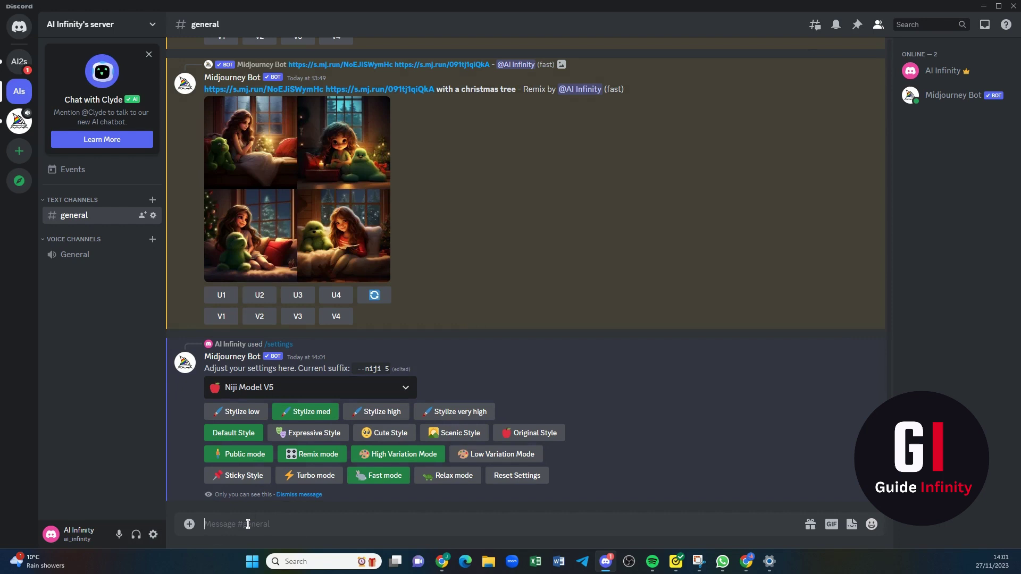
pyautogui.write('/')
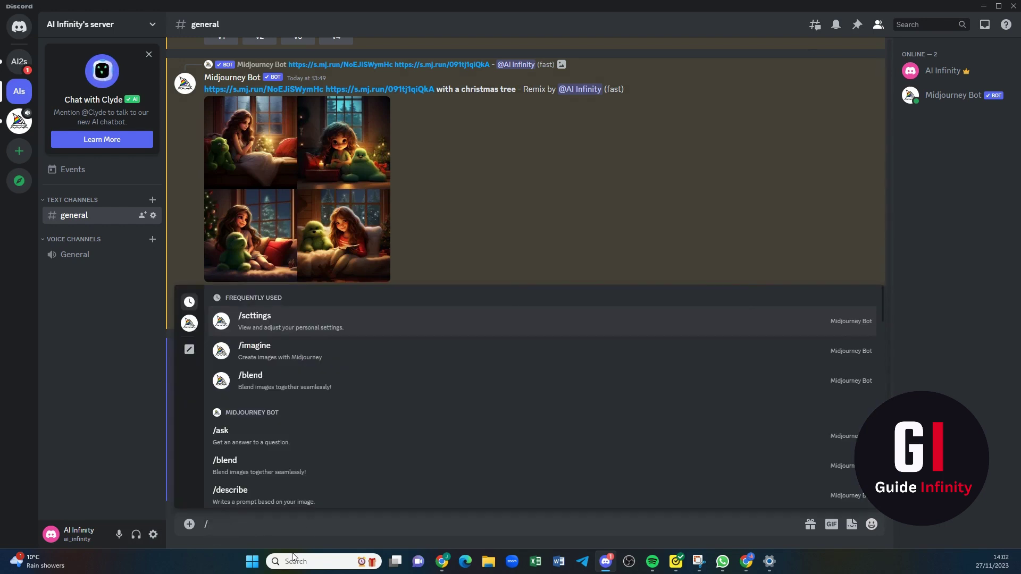
# Generate a 'warrior princess' --niji 5 grid, then switch the model back to latest 5.2.
pyautogui.click(267, 356)
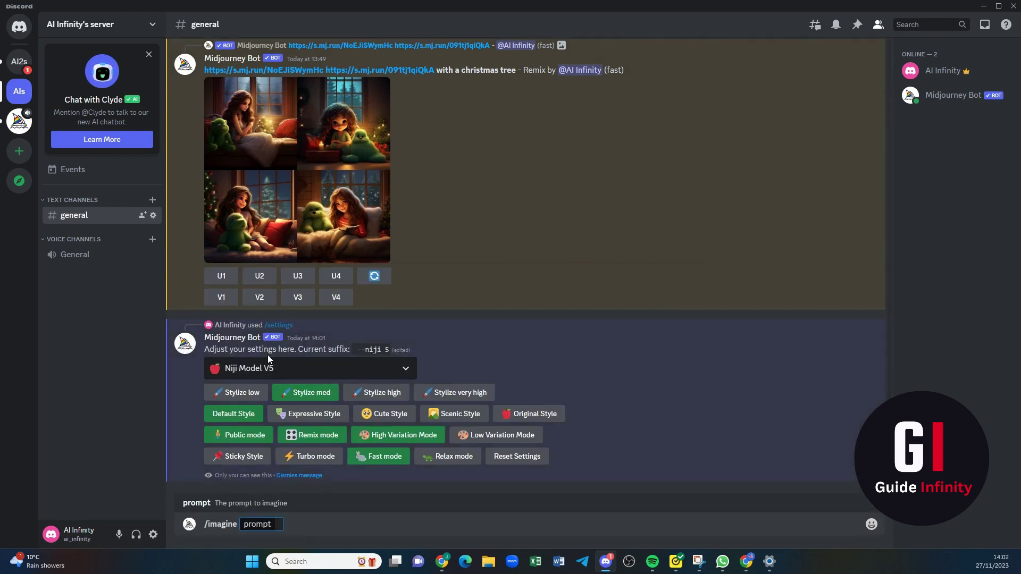
pyautogui.write('warr')
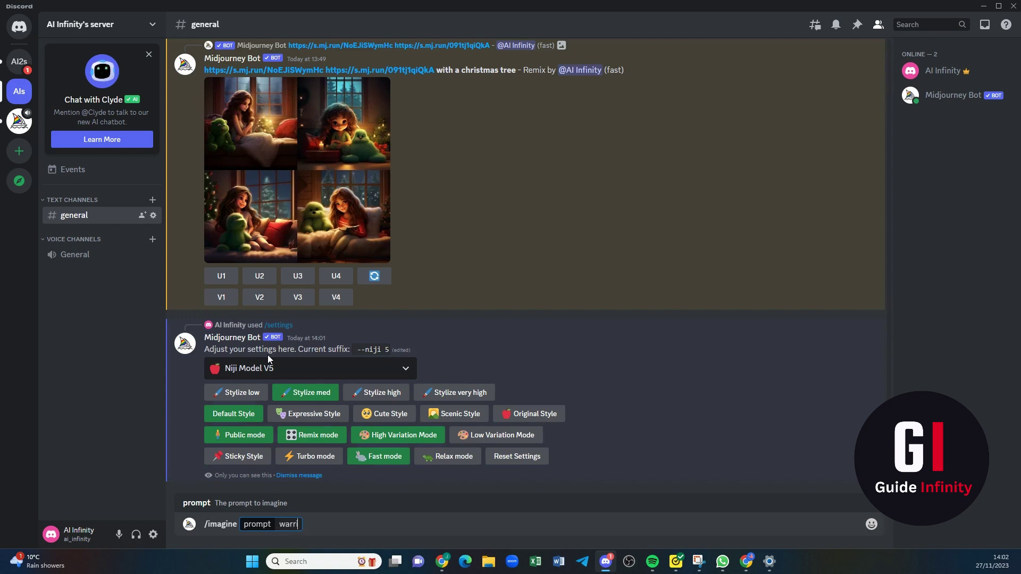
pyautogui.write('ior princess')
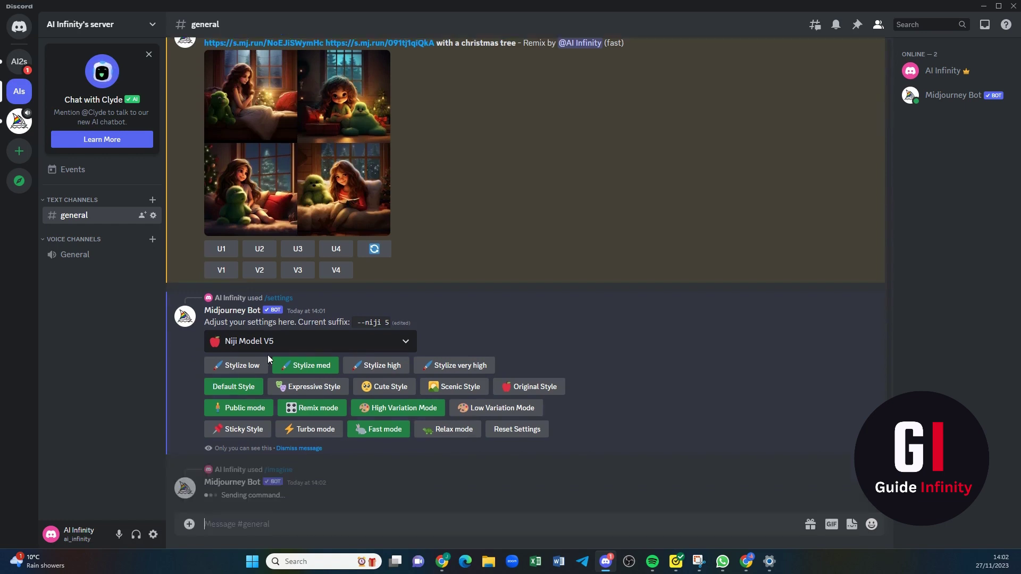
pyautogui.press('Return')
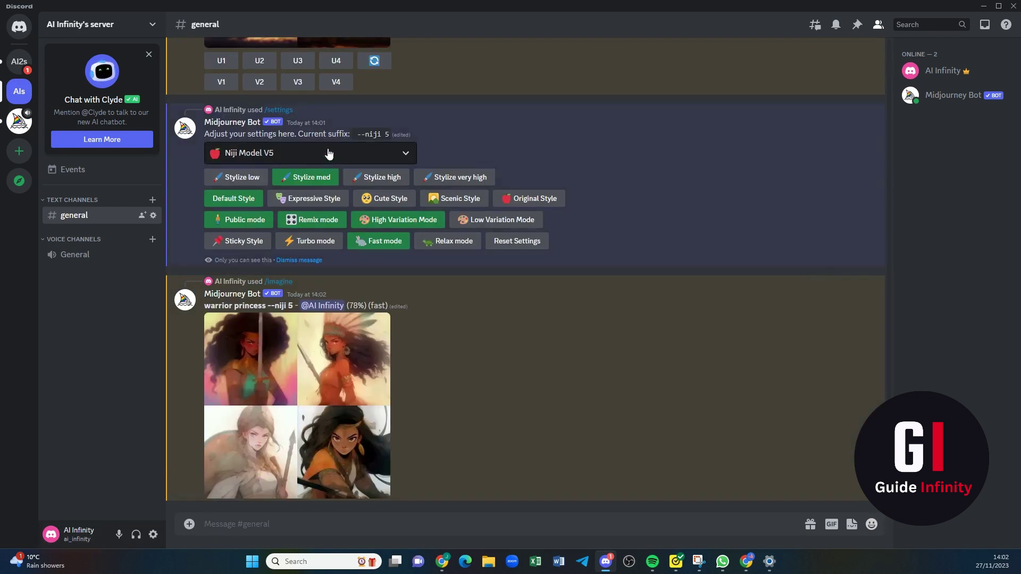
pyautogui.click(388, 156)
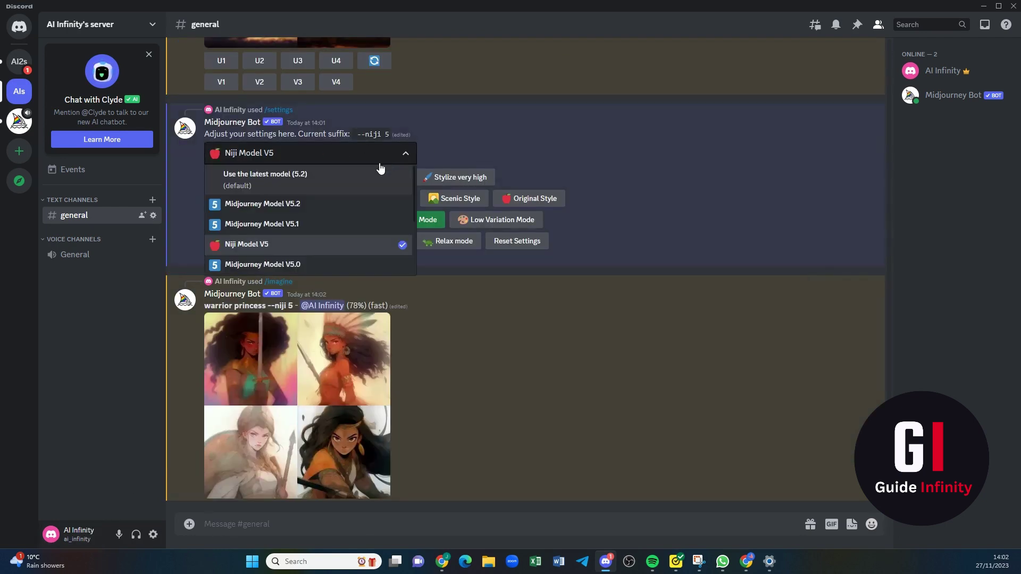
pyautogui.scroll(2, 361, 172)
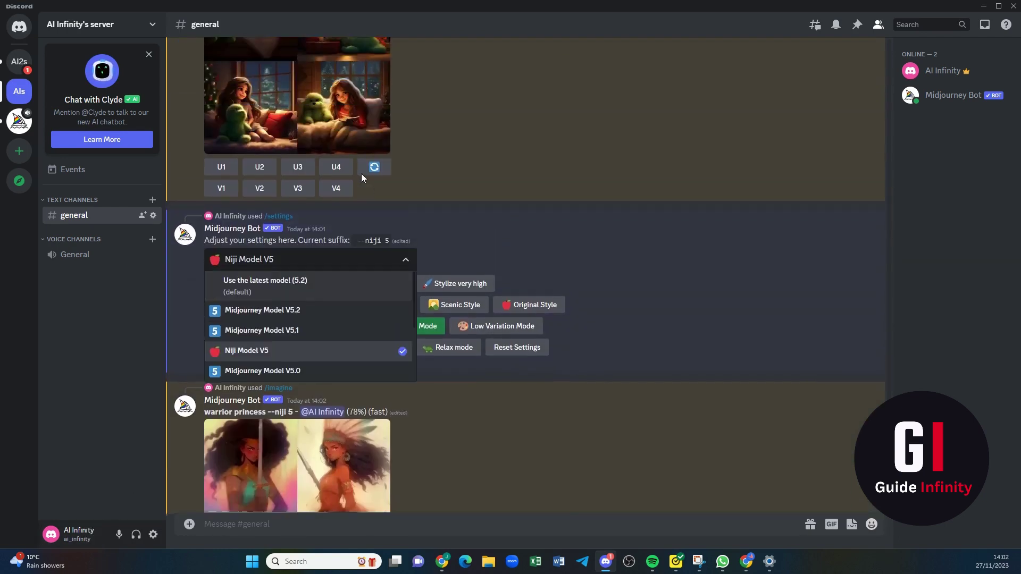
pyautogui.click(297, 286)
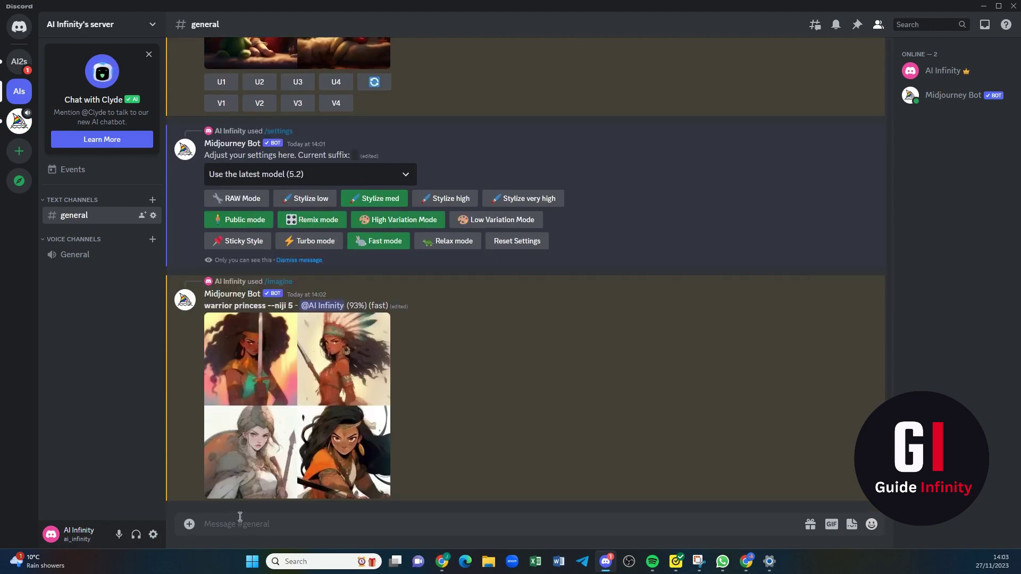
# Submit a corrected /imagine 'warrior princess' prompt using the latest model.
pyautogui.click(240, 517)
pyautogui.write('/i')
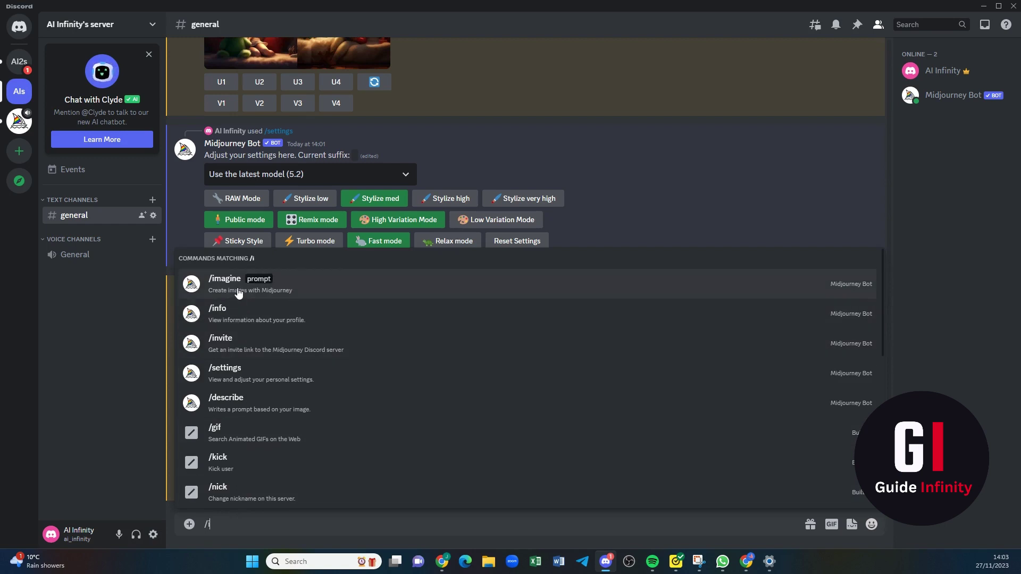
pyautogui.click(237, 287)
pyautogui.write('waarri')
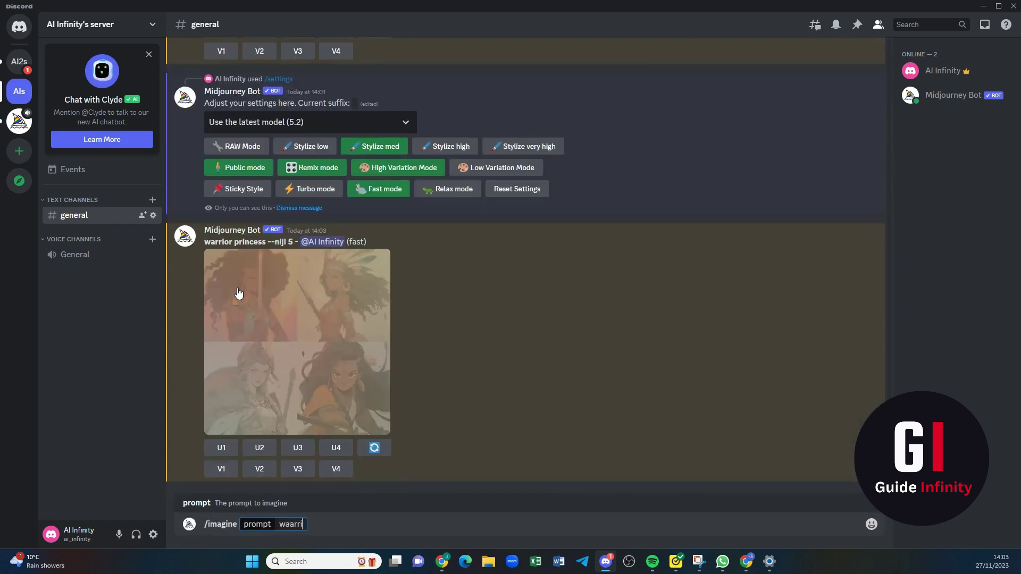
pyautogui.press('BackSpace')
pyautogui.press('BackSpace')
pyautogui.press('BackSpace')
pyautogui.press('BackSpace')
pyautogui.write('rrior priu')
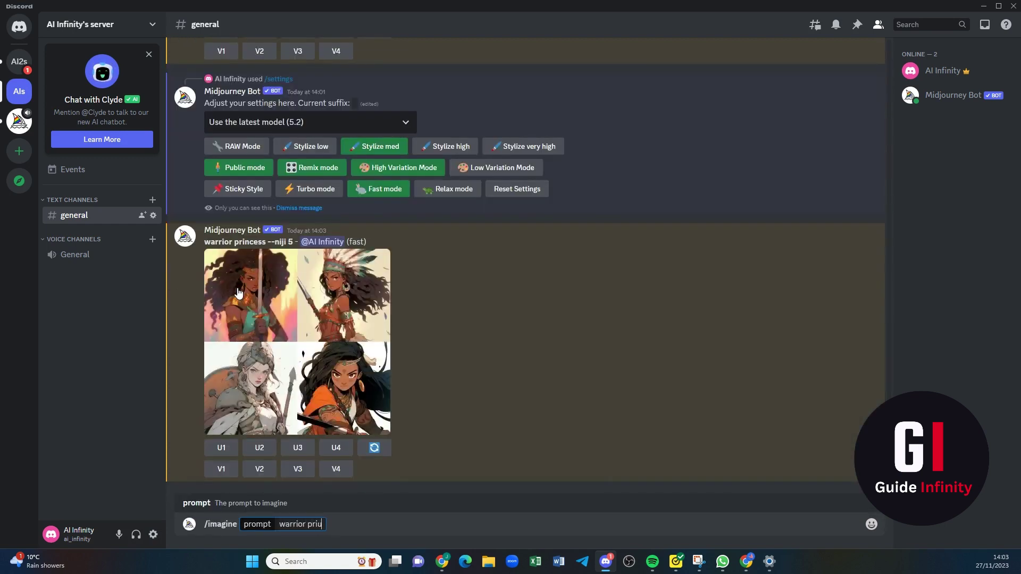
pyautogui.write('nc')
pyautogui.write('ess')
pyautogui.press('Return')
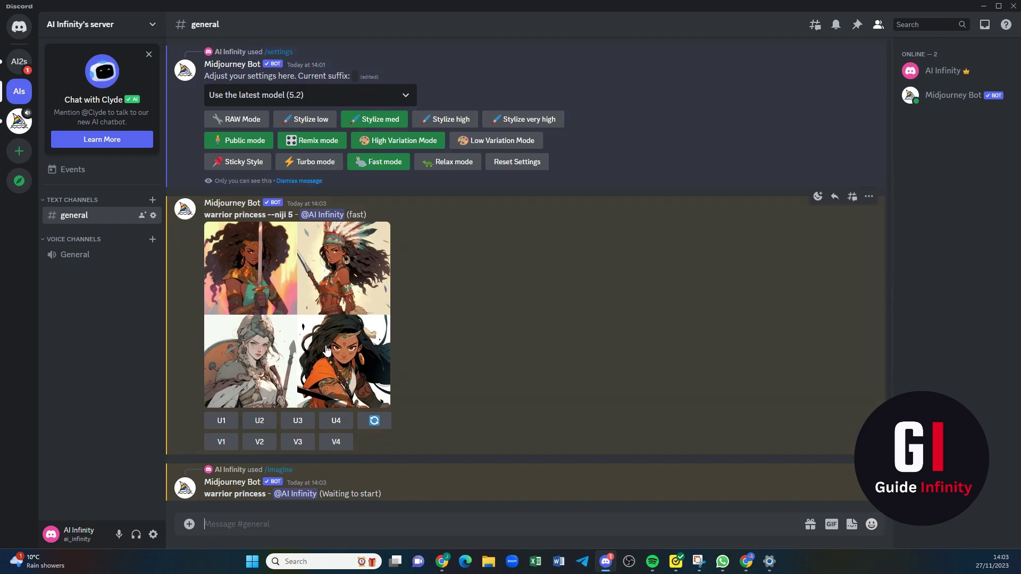
# Enlarge and close the anime grid, then the finished realistic warrior princess grid.
pyautogui.click(295, 300)
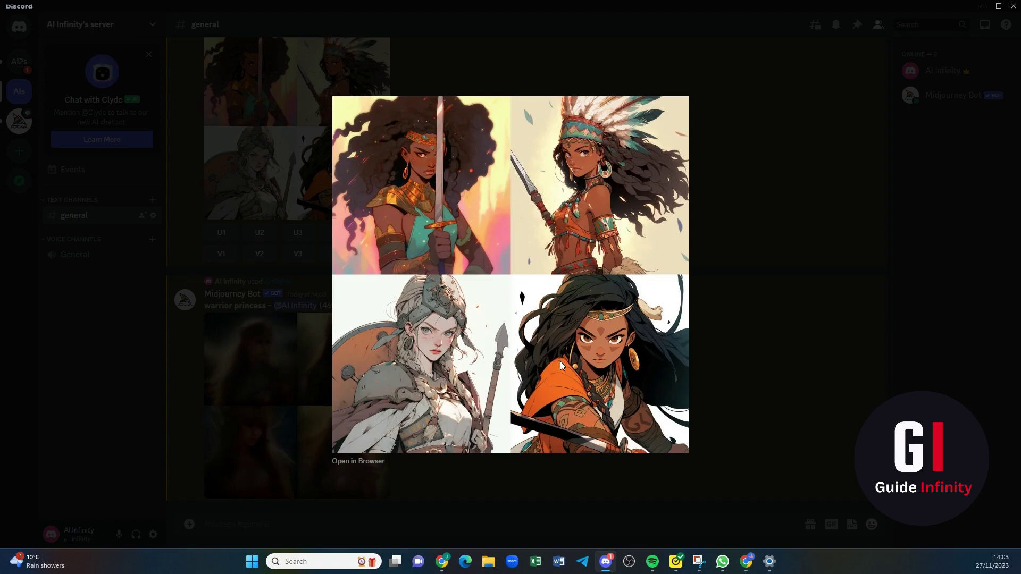
pyautogui.click(724, 342)
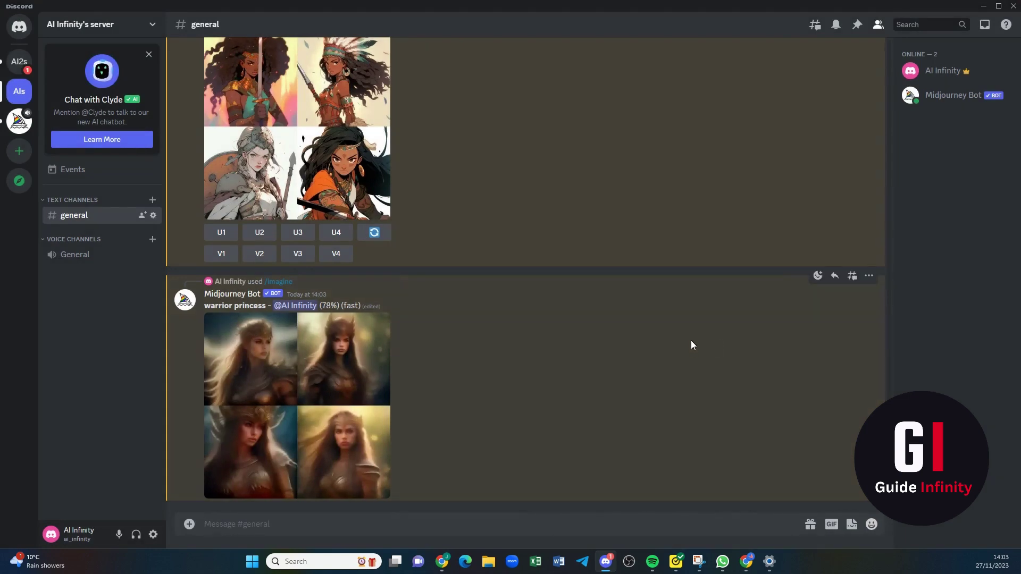
pyautogui.scroll(1, 667, 351)
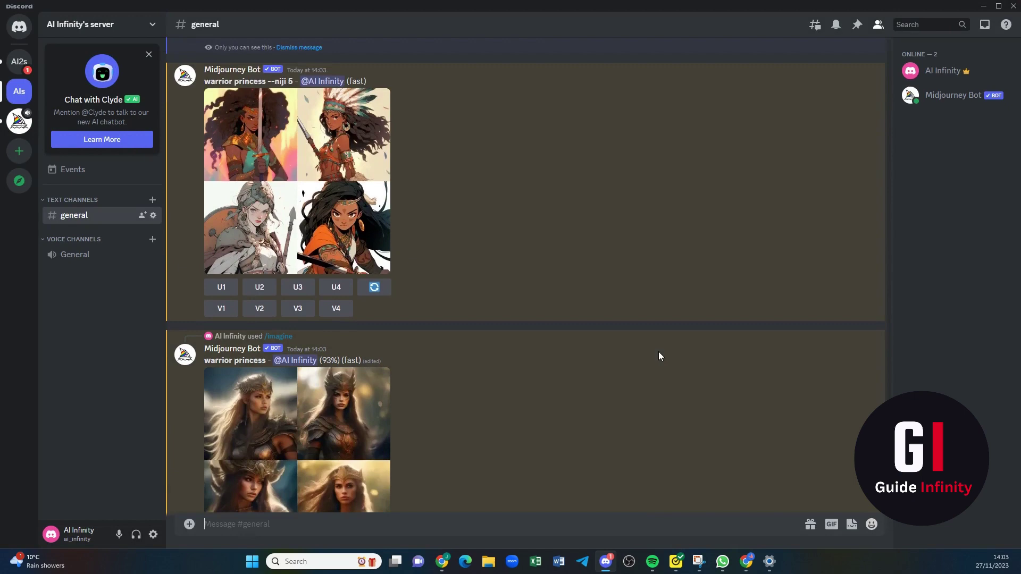
pyautogui.scroll(2, 659, 351)
pyautogui.scroll(-2, 650, 354)
pyautogui.scroll(-1, 641, 359)
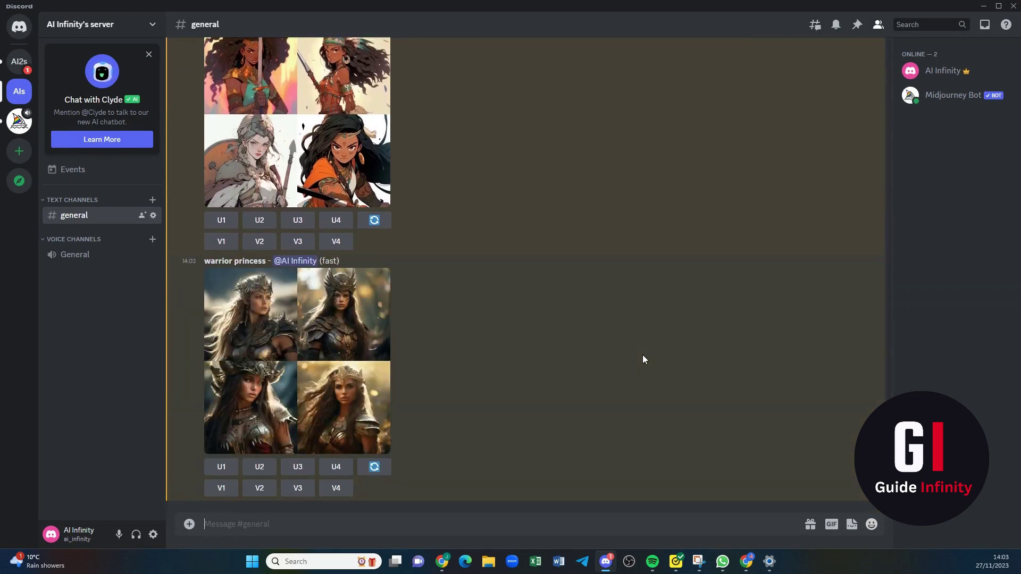
pyautogui.click(250, 339)
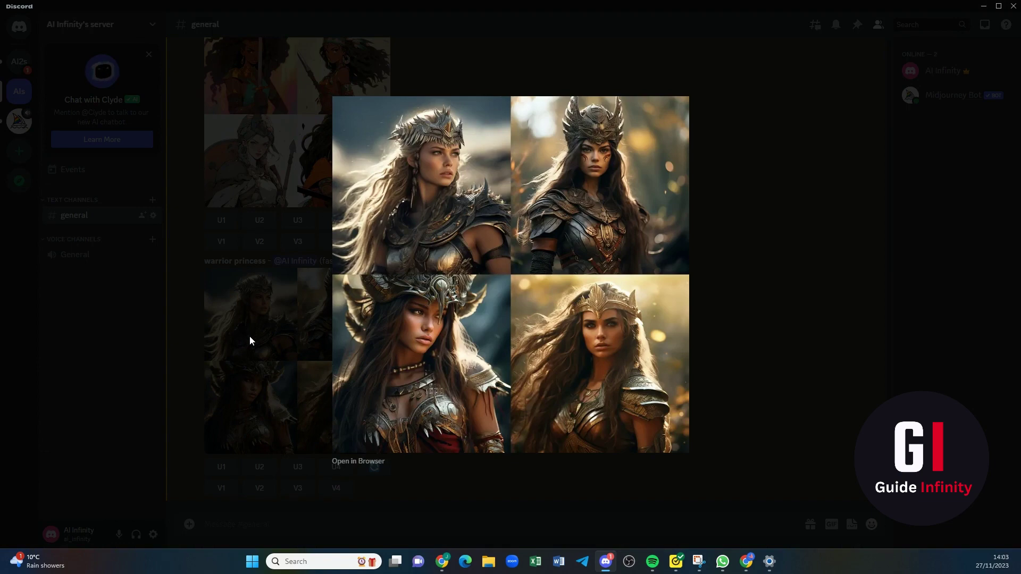
pyautogui.click(250, 340)
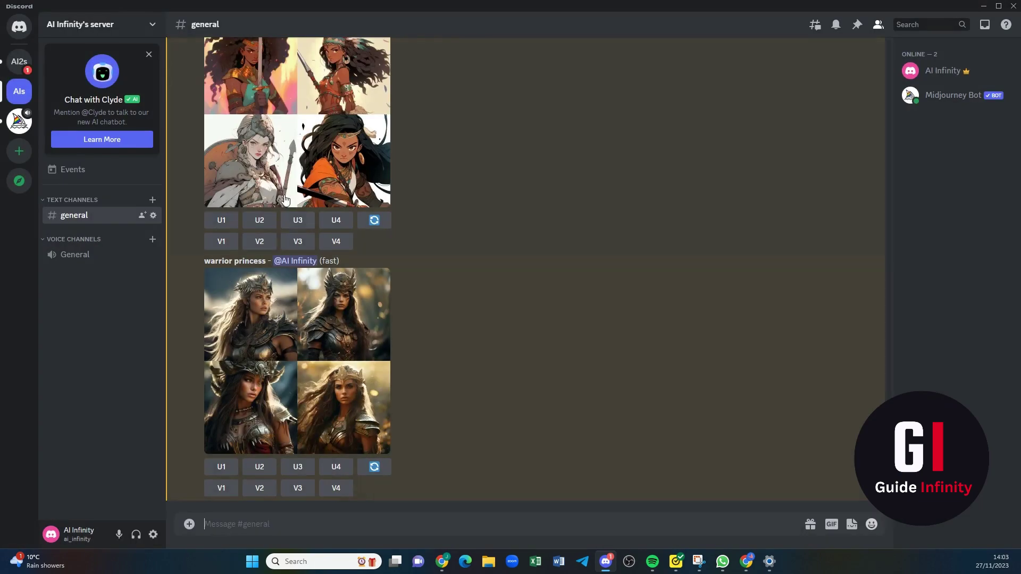
pyautogui.moveTo(538, 364)
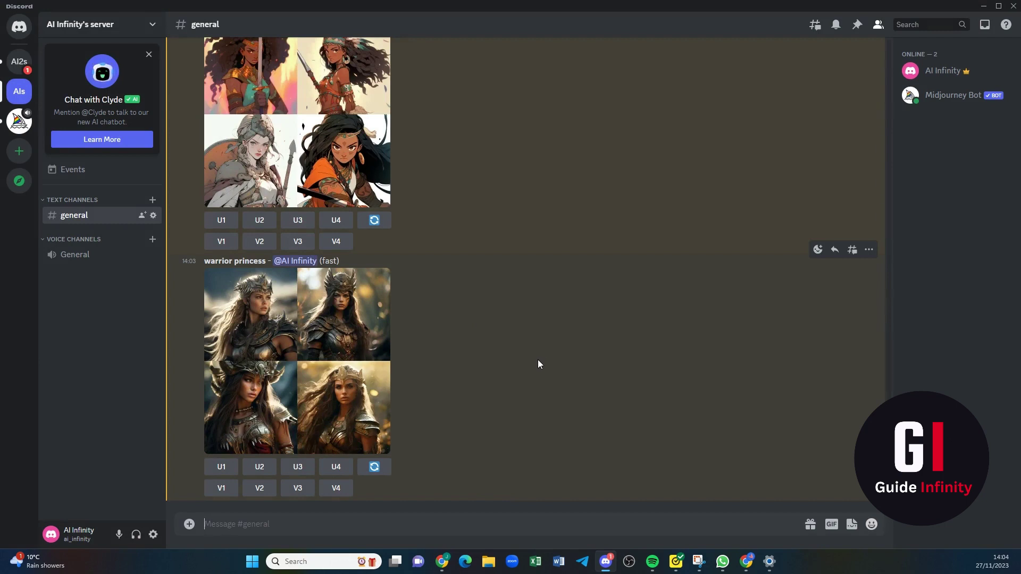
pyautogui.write('/')
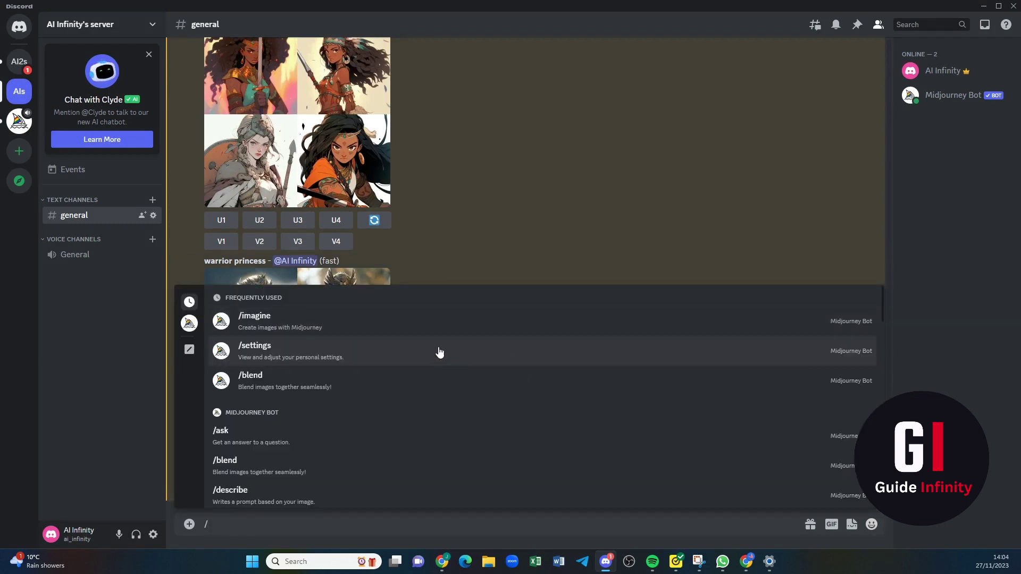
# Submit the /imagine prompt 'anime warrior prince with sword'.
pyautogui.click(380, 324)
pyautogui.write('agine prompt a')
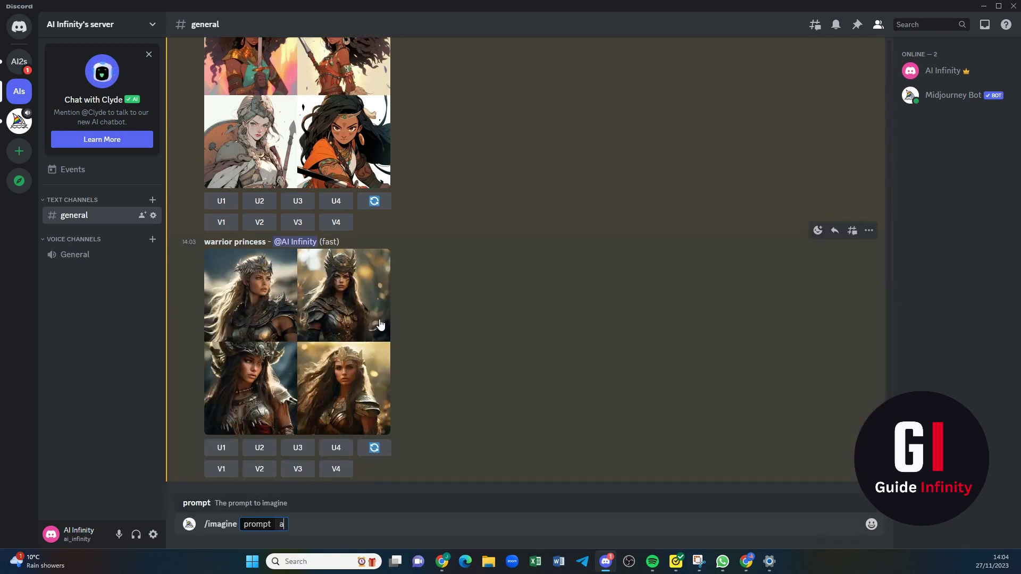
pyautogui.write('nime wa')
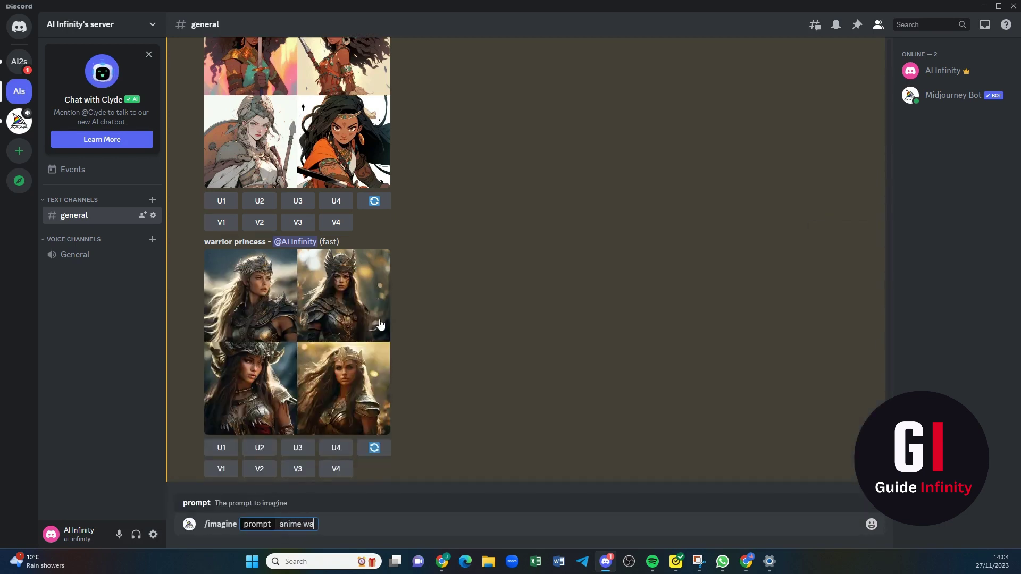
pyautogui.write('rrior rp')
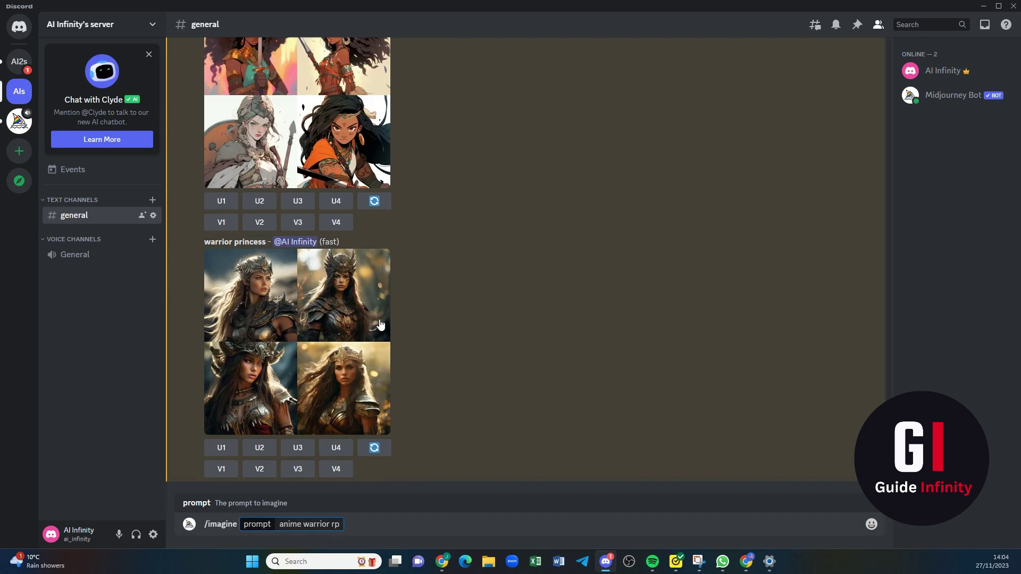
pyautogui.press('BackSpace')
pyautogui.press('BackSpace')
pyautogui.write('prince wit')
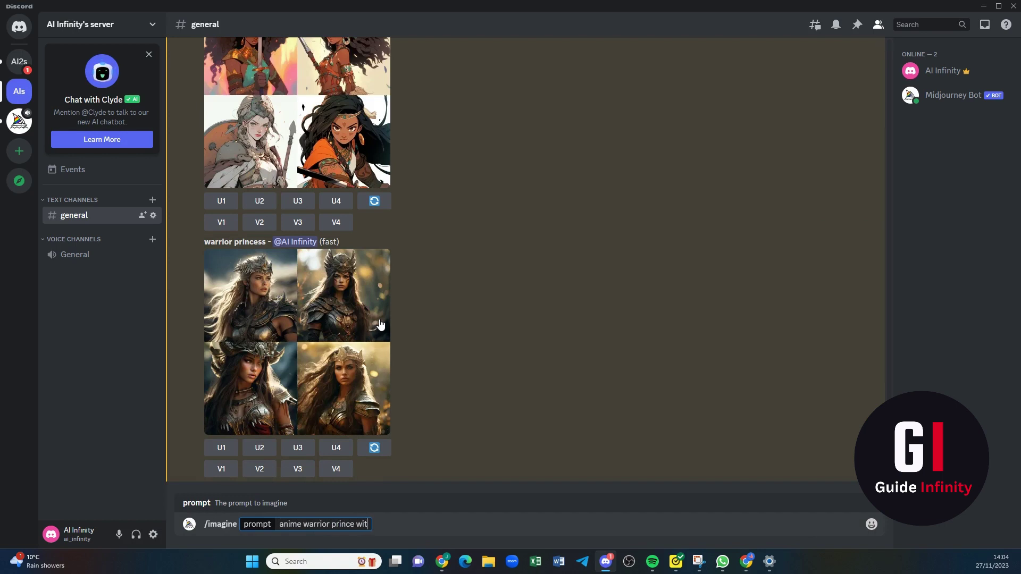
pyautogui.write('h swo')
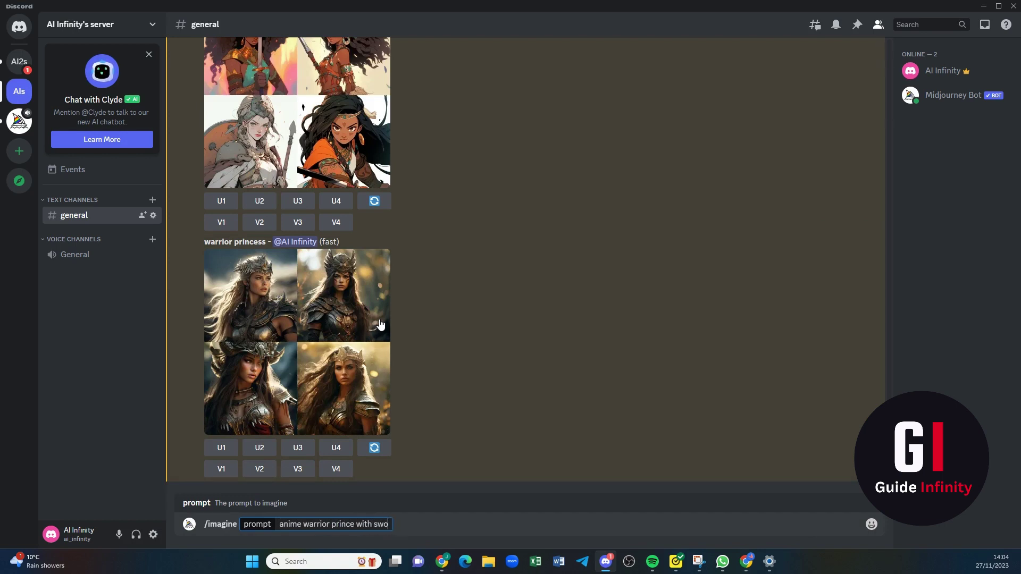
pyautogui.write('rd')
pyautogui.press('Return')
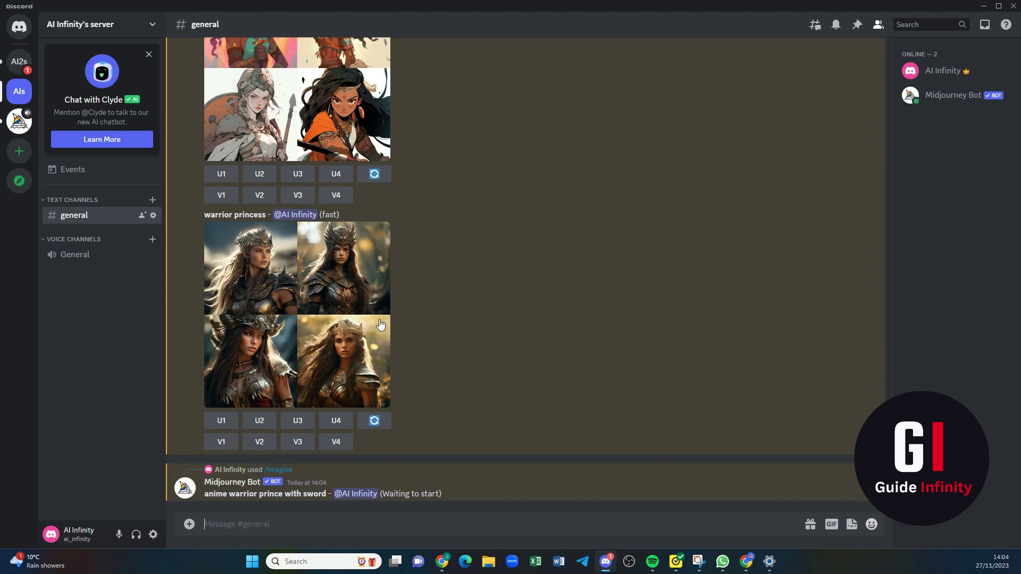
# Enlarge the finished warrior prince grid to inspect it, then close the viewer.
pyautogui.click(226, 336)
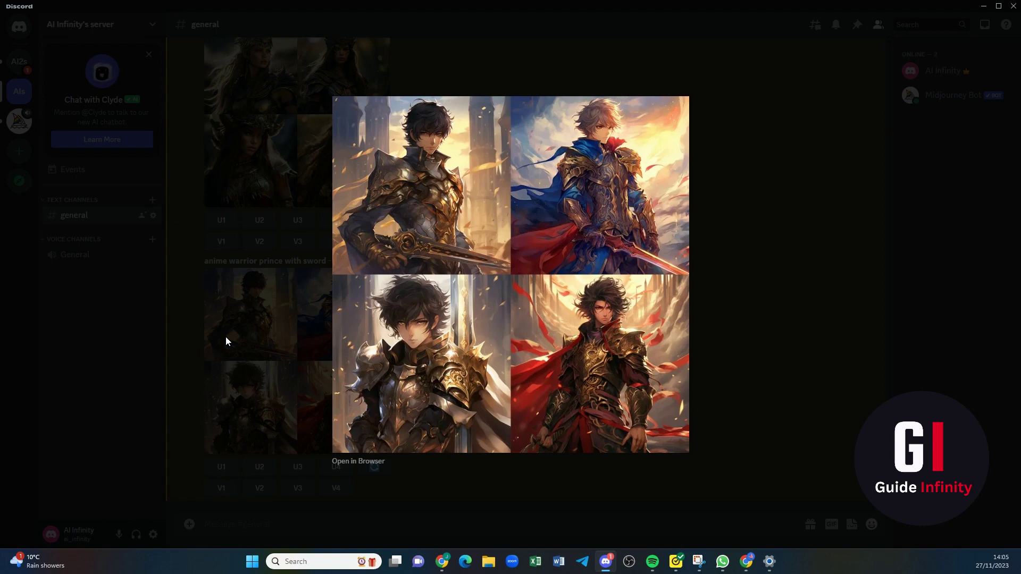
pyautogui.click(226, 339)
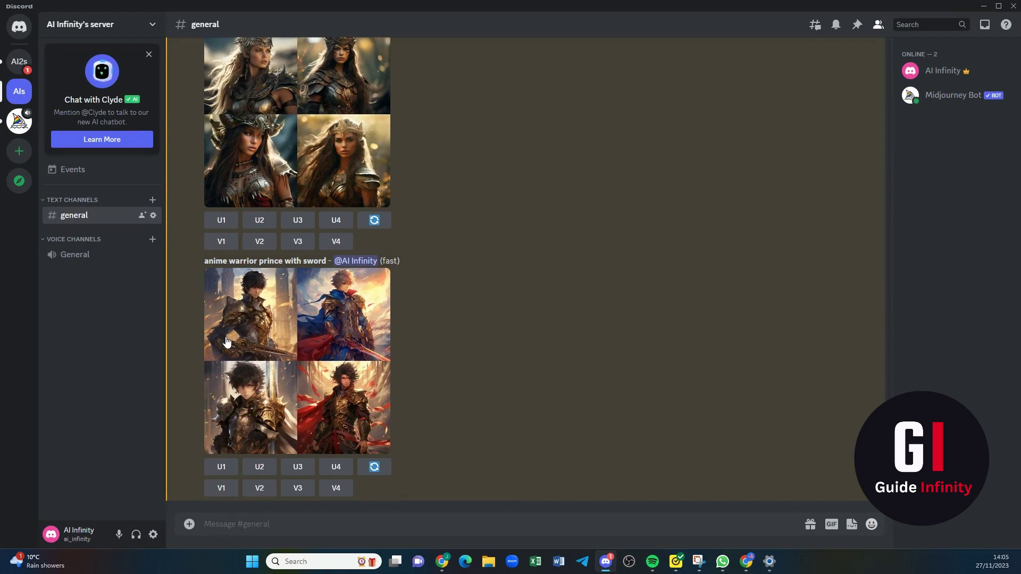
pyautogui.scroll(2, 225, 319)
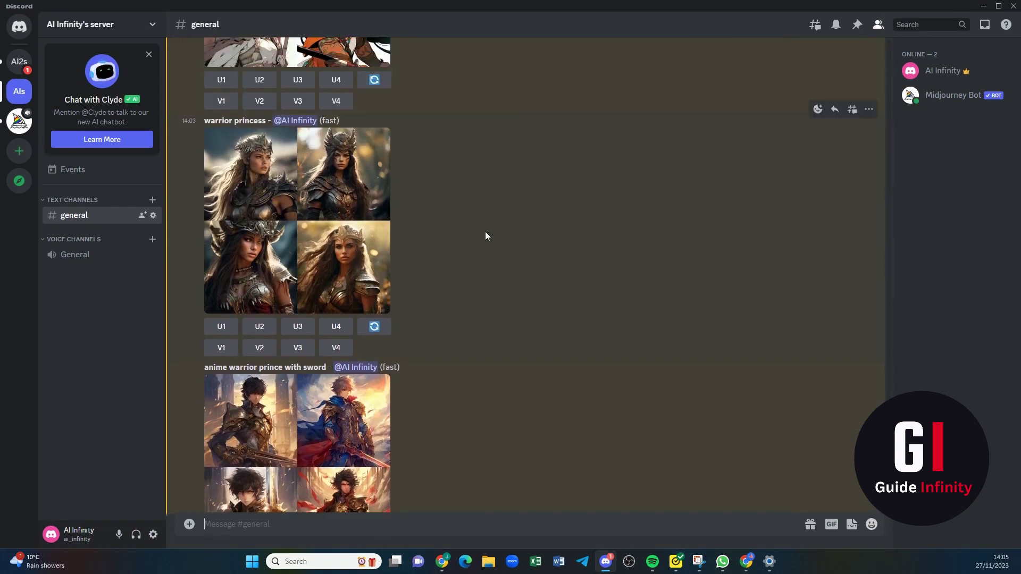
pyautogui.scroll(1, 505, 316)
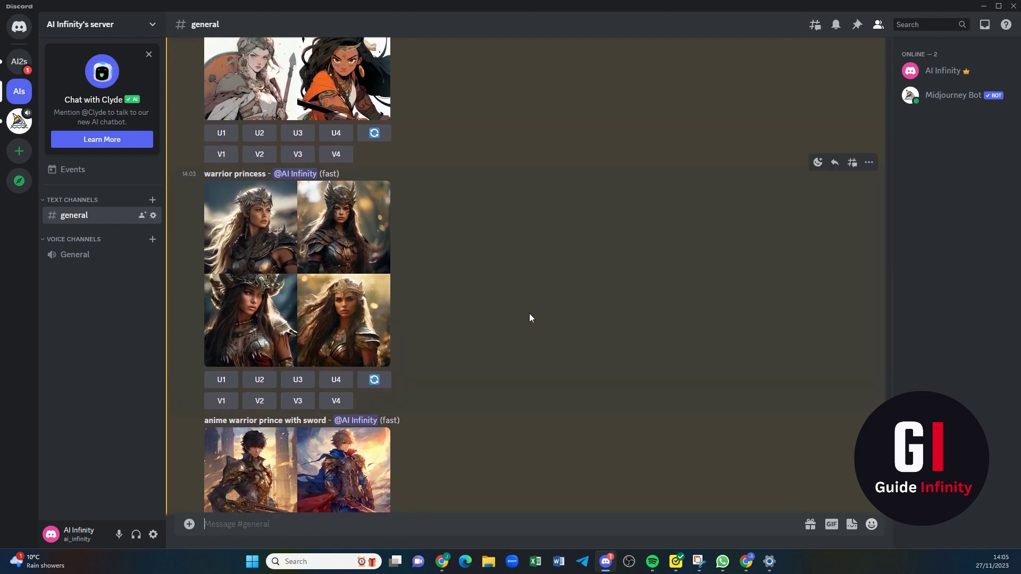